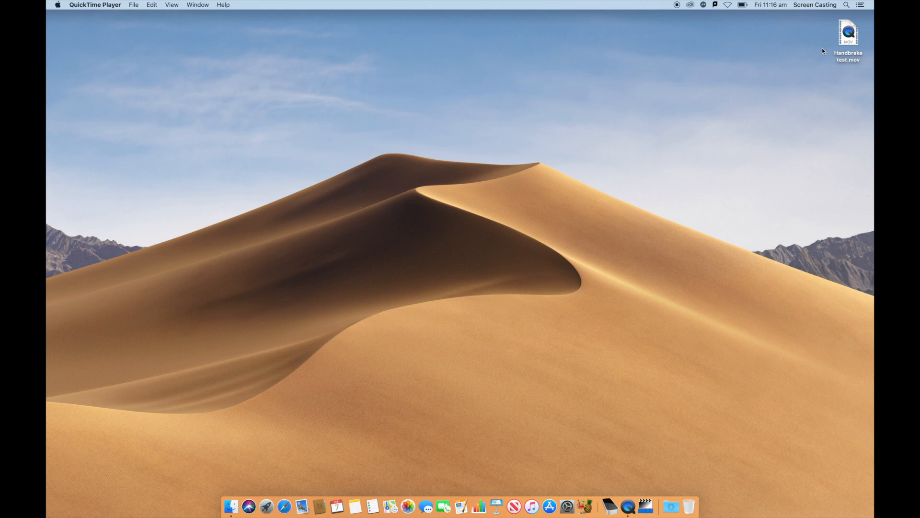
Play Handbrake test.mov from the desktop, skip ahead through the footage, and close the video.
left_click(851, 36)
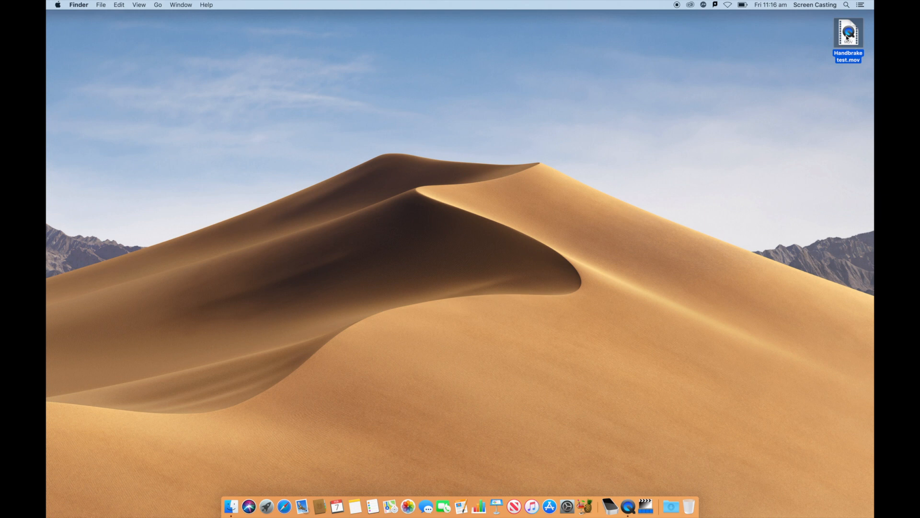
double_click(848, 34)
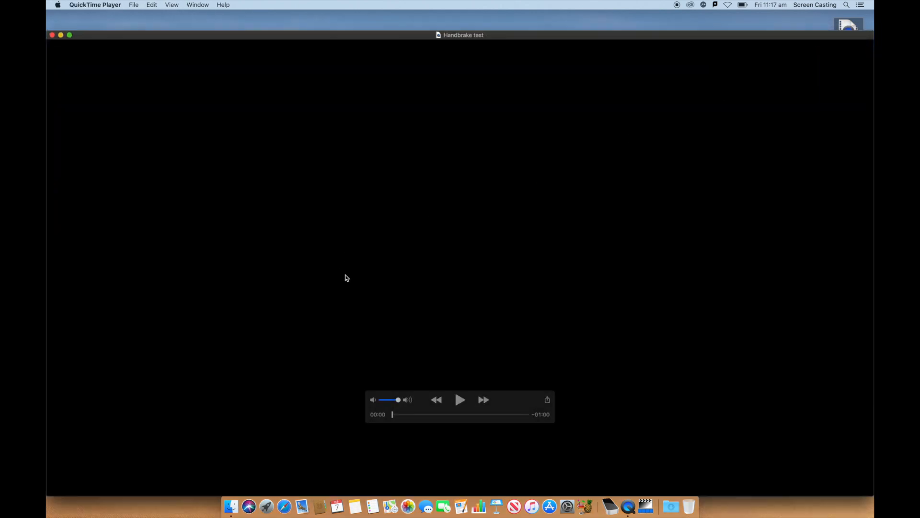
key("space")
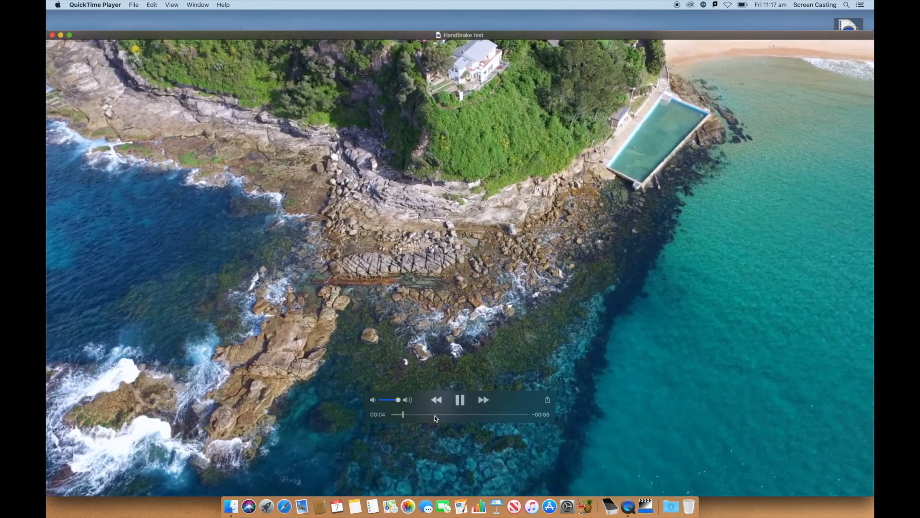
left_click(438, 414)
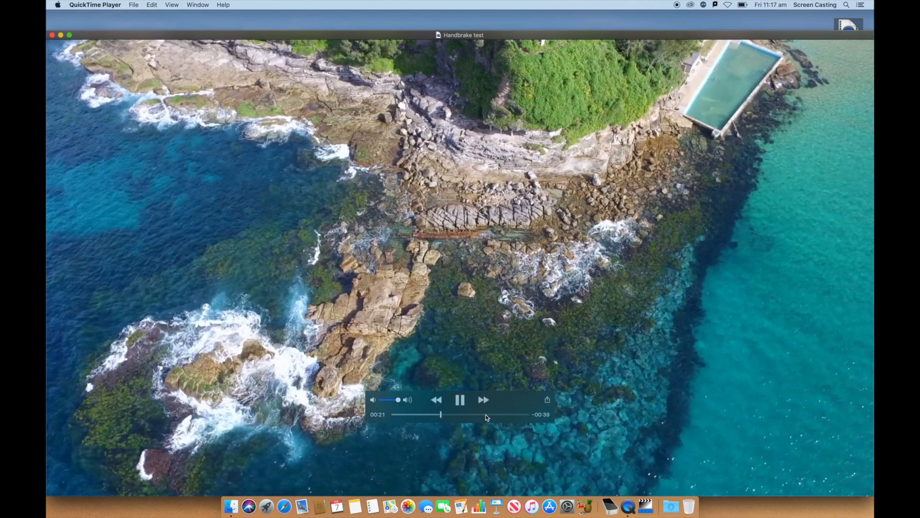
left_click(486, 415)
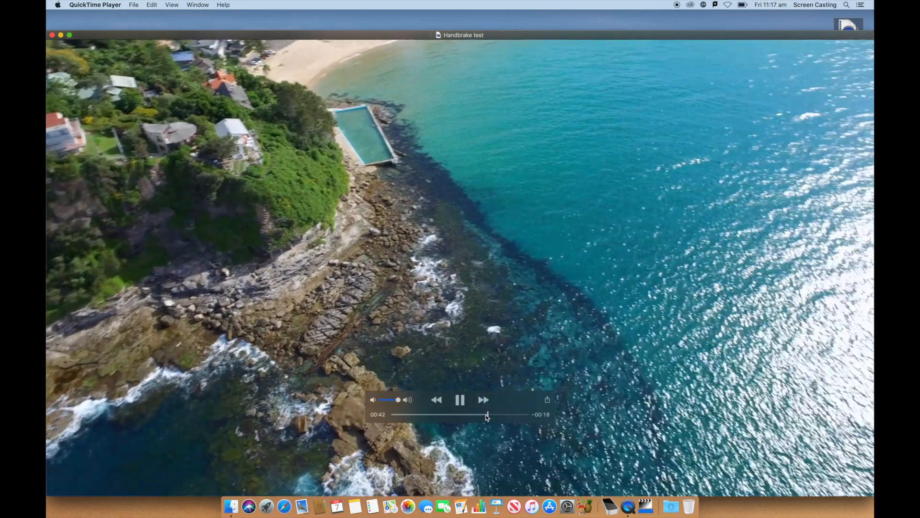
key("space")
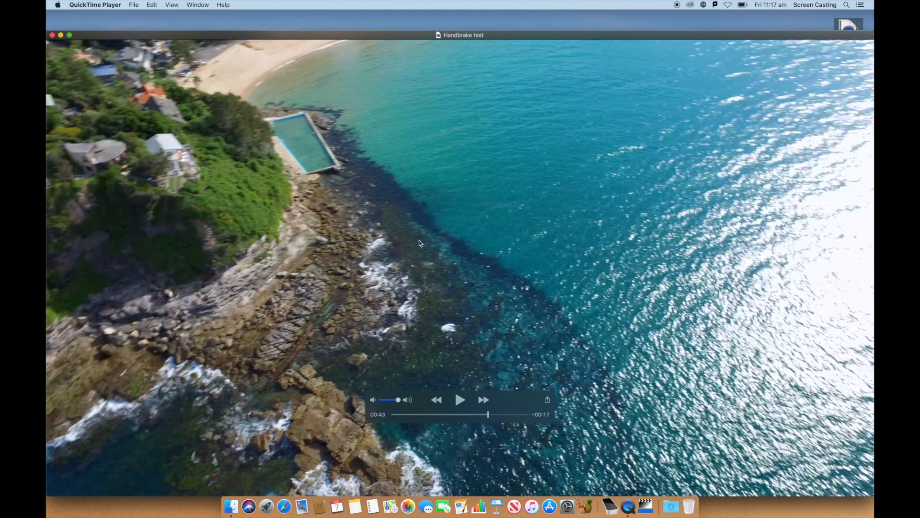
left_click(53, 35)
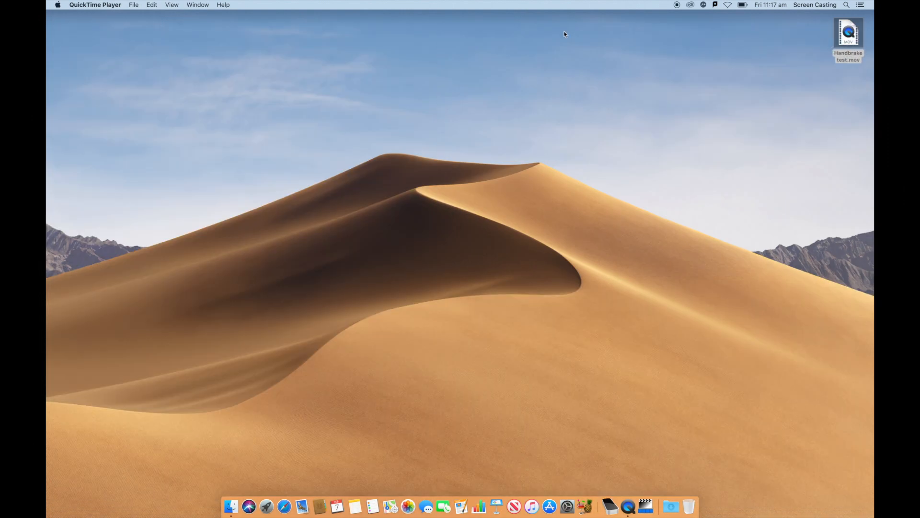
Check the file information of Handbrake test.mov on the desktop, including its size, and close it.
left_click(708, 18)
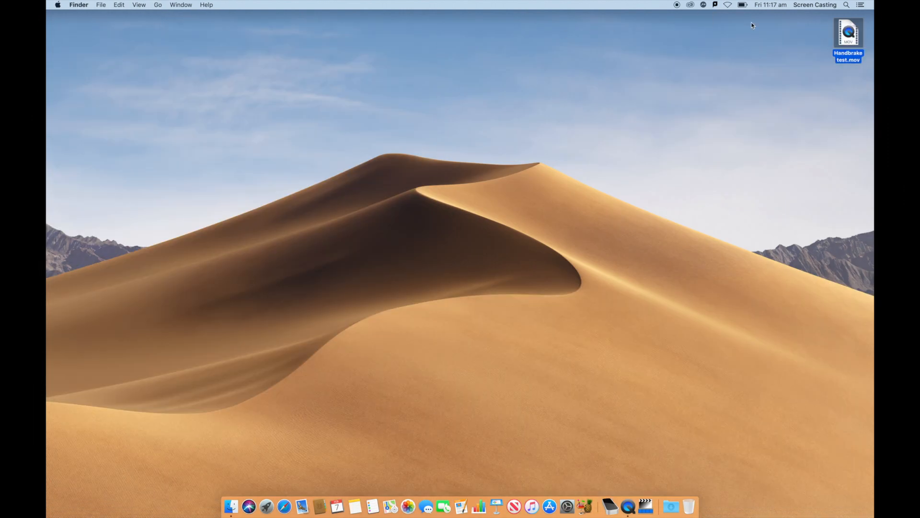
right_click(849, 40)
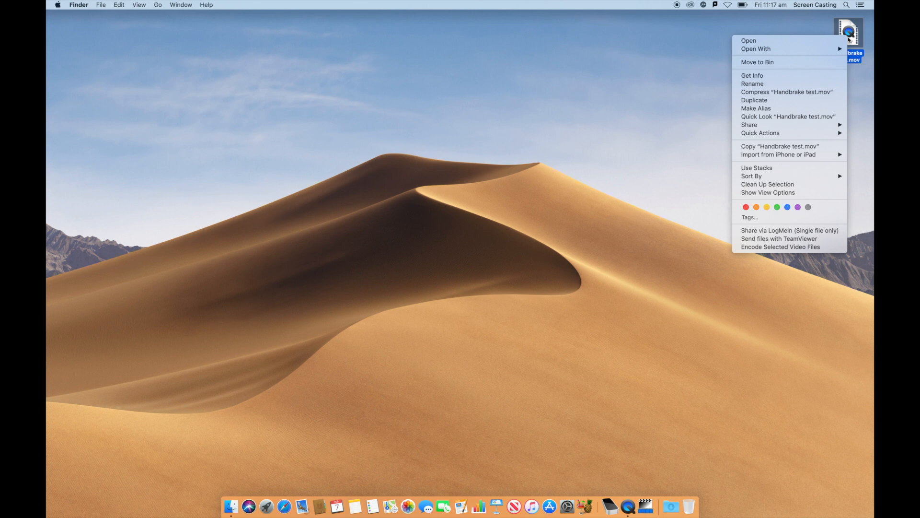
left_click(794, 78)
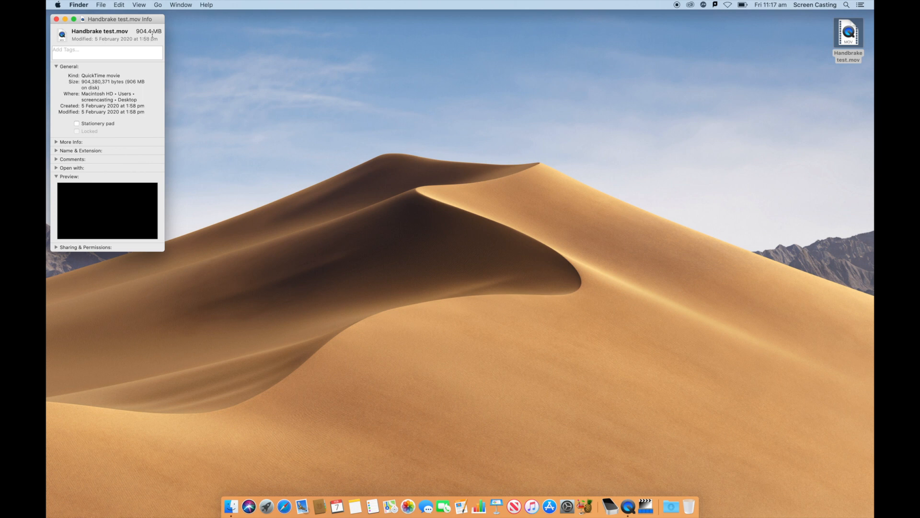
key("super+w")
left_click(718, 153)
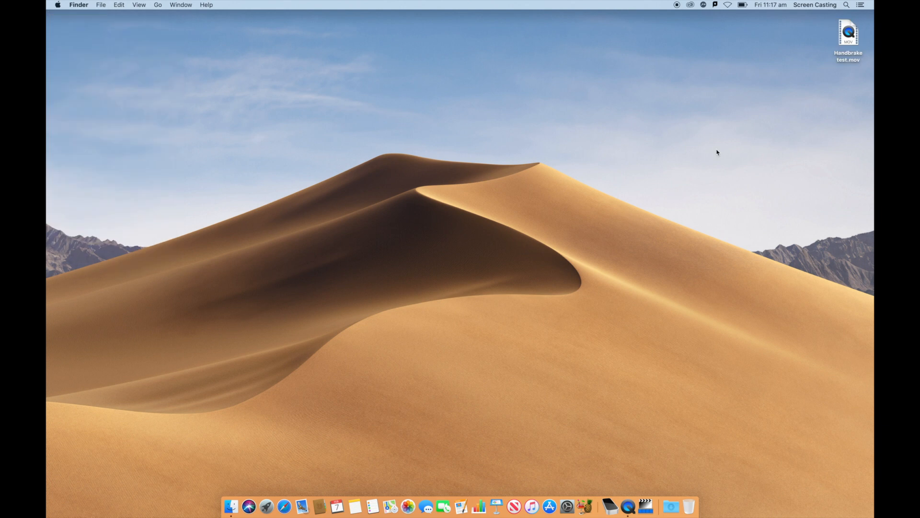
Launch HandBrake and load Handbrake test.mov from the Desktop as the source video.
left_click(589, 514)
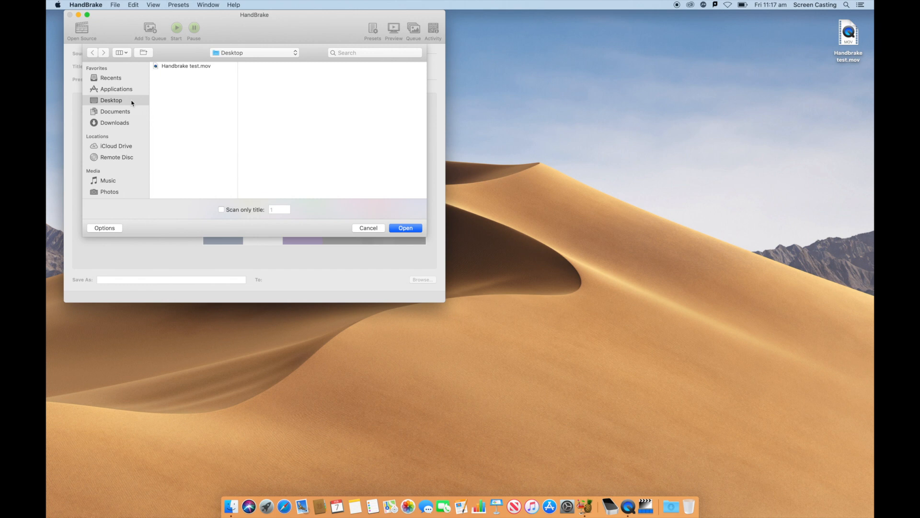
left_click(174, 67)
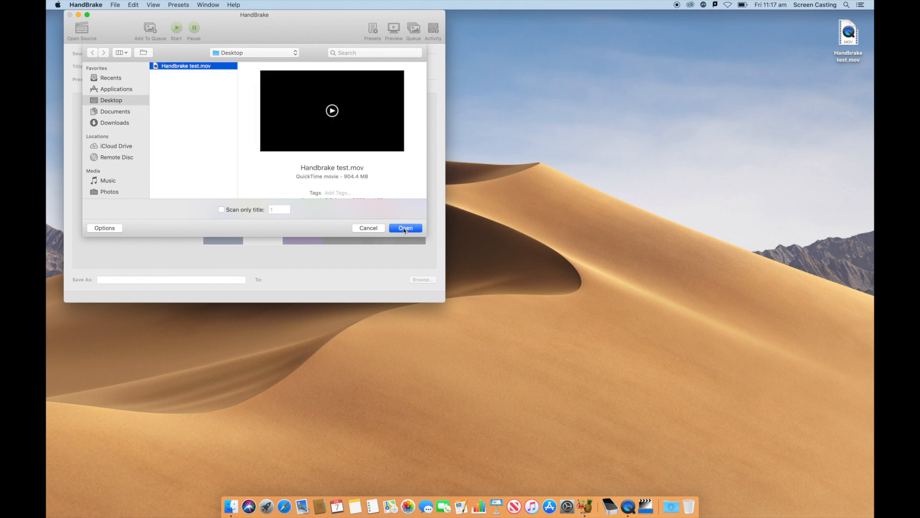
left_click(404, 228)
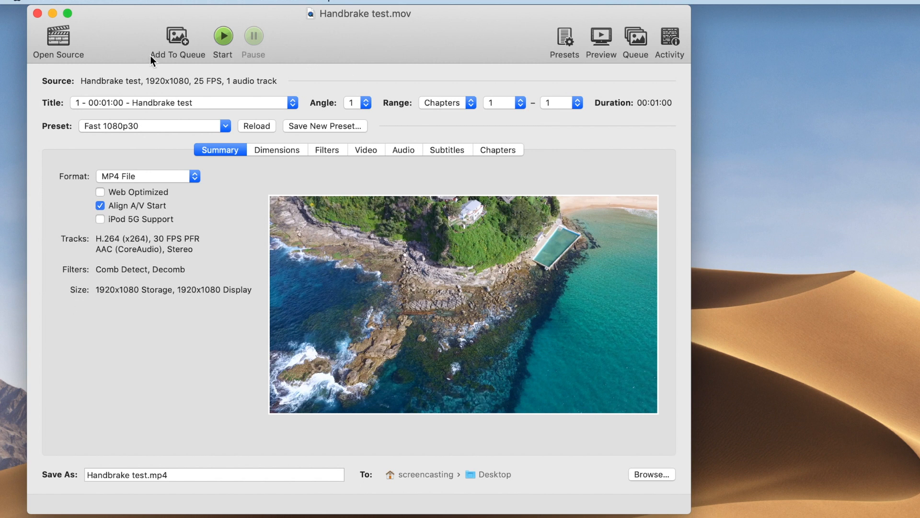
Reopen Handbrake test.mov from the Desktop as the source video.
left_click(56, 37)
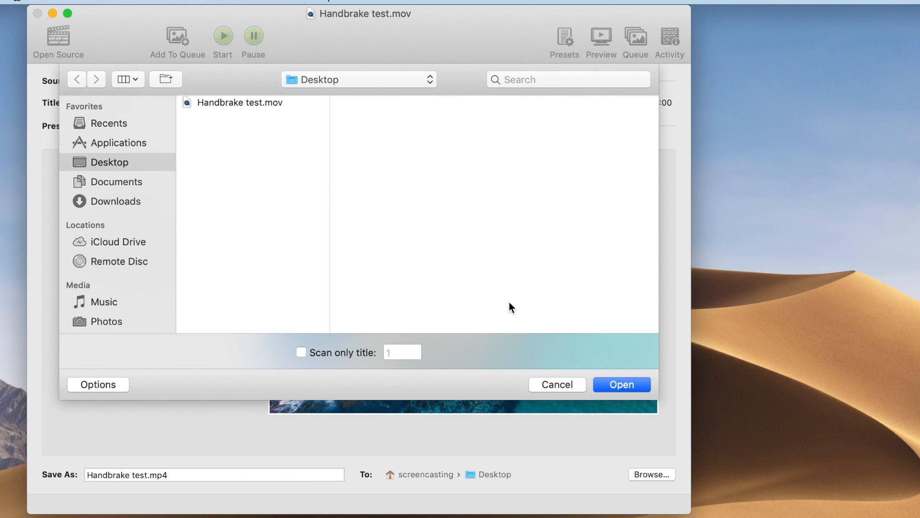
left_click(559, 387)
left_click(62, 34)
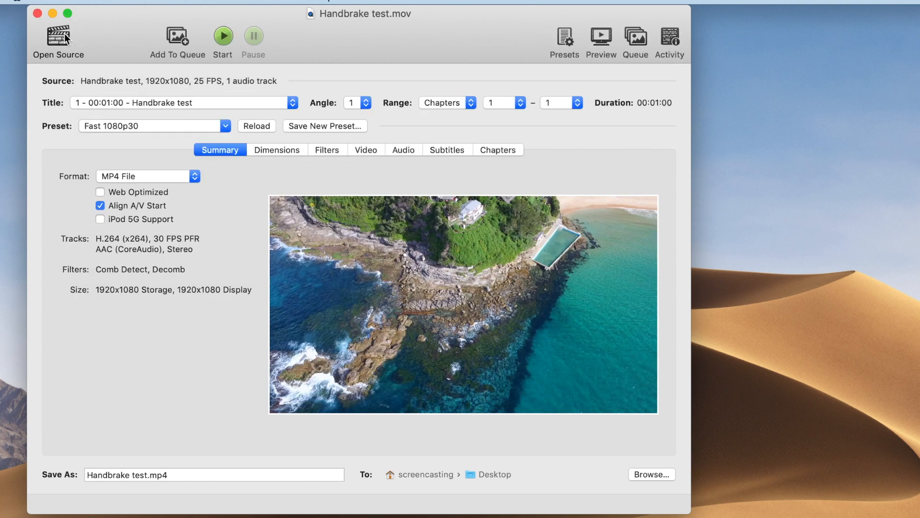
left_click(224, 105)
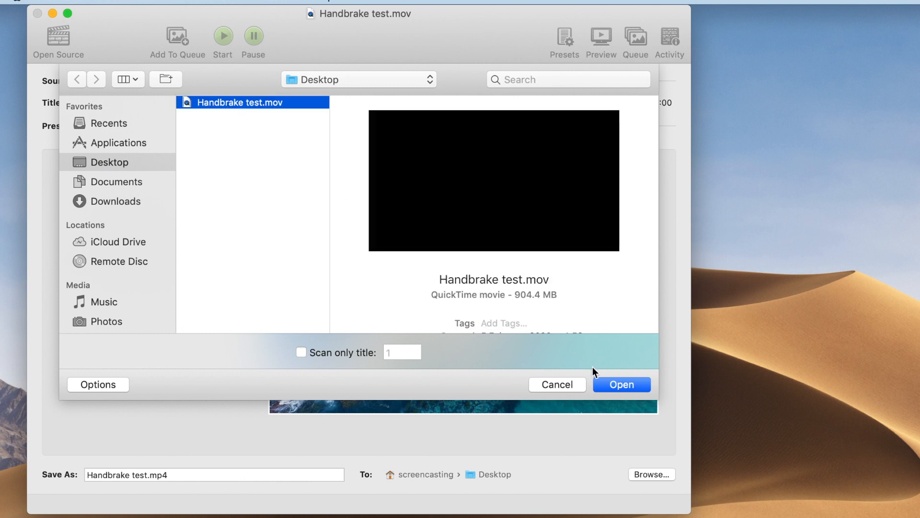
left_click(634, 387)
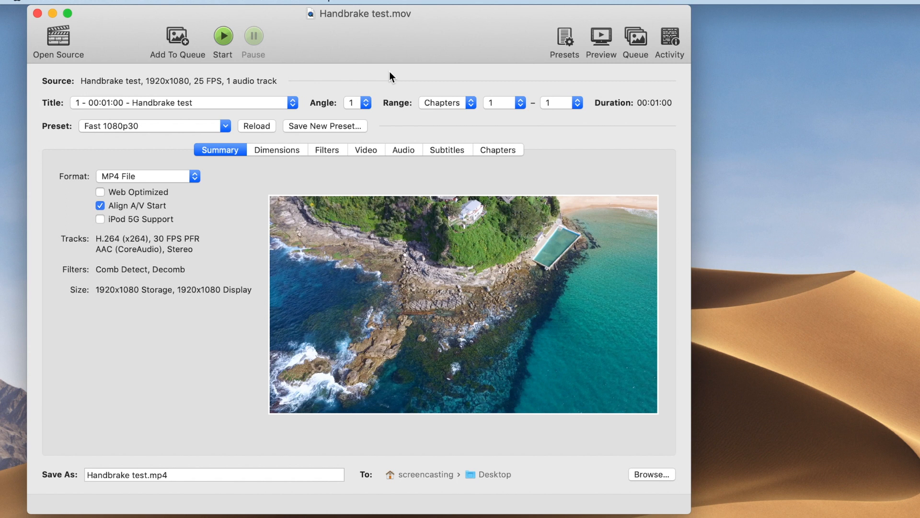
Set the first audio track to None, then restore it to the source's pcm_s24le track.
mouse_move(320, 270)
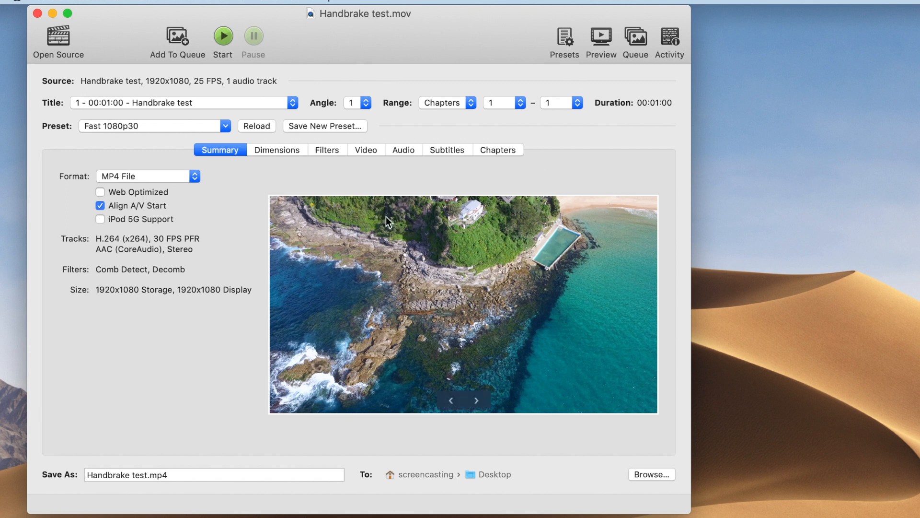
left_click(406, 150)
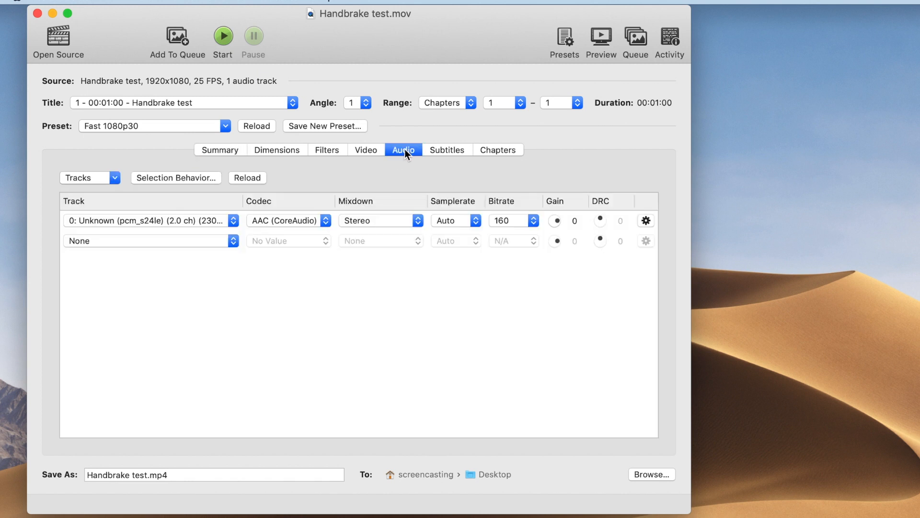
left_click(153, 220)
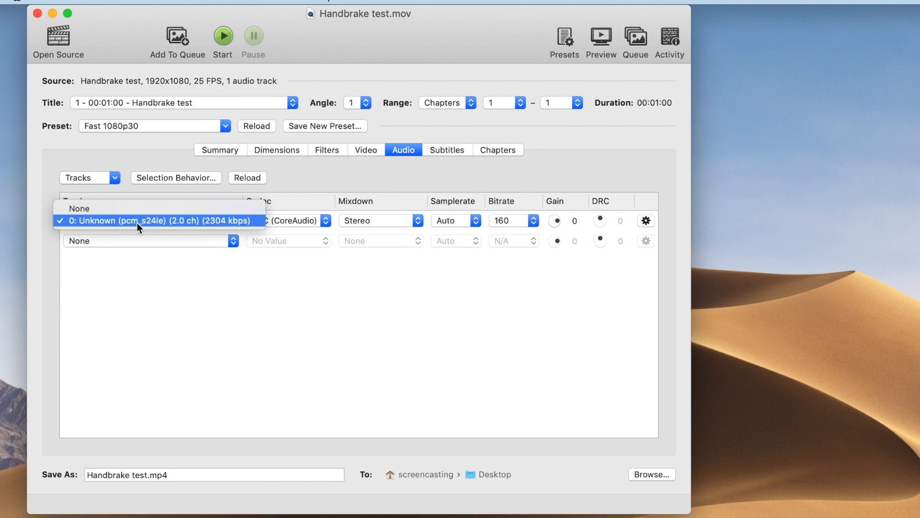
left_click(128, 212)
left_click(116, 221)
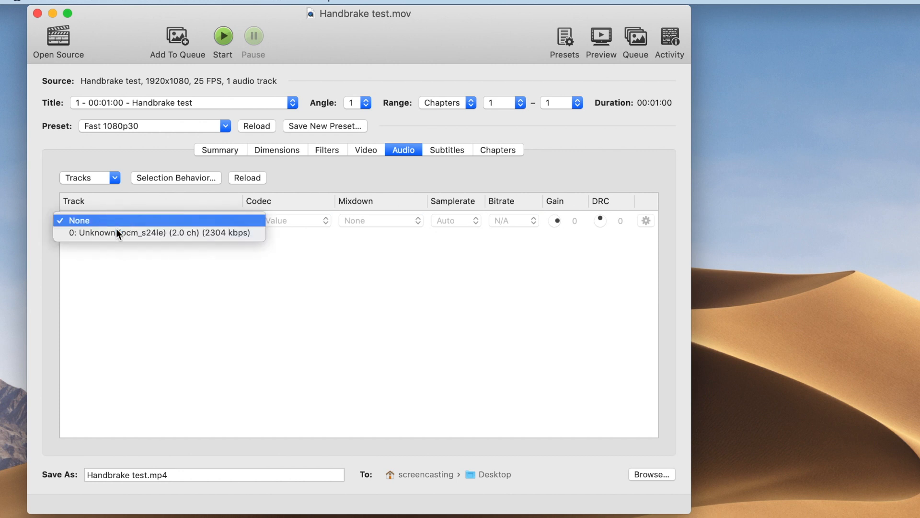
left_click(115, 233)
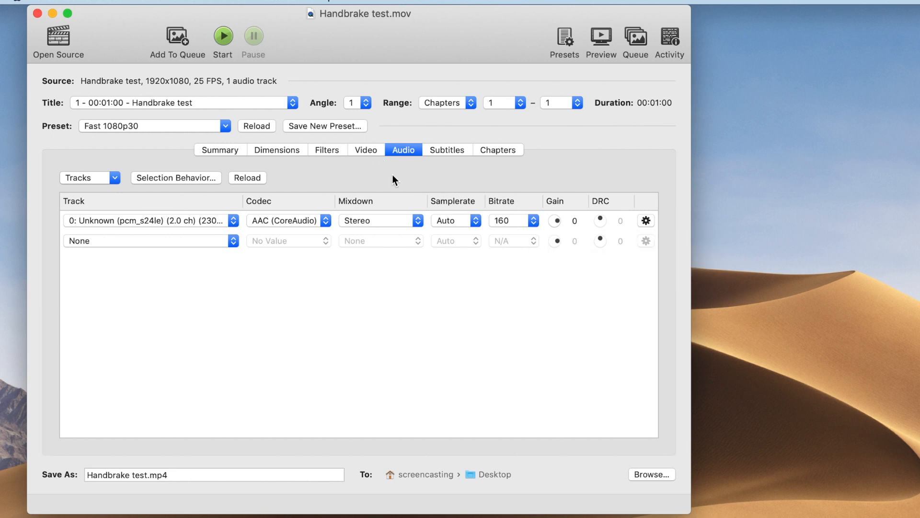
Keep H.264 (x264) as the video encoder and set the framerate to 25 (PAL Film/Video).
left_click(373, 152)
left_click(195, 177)
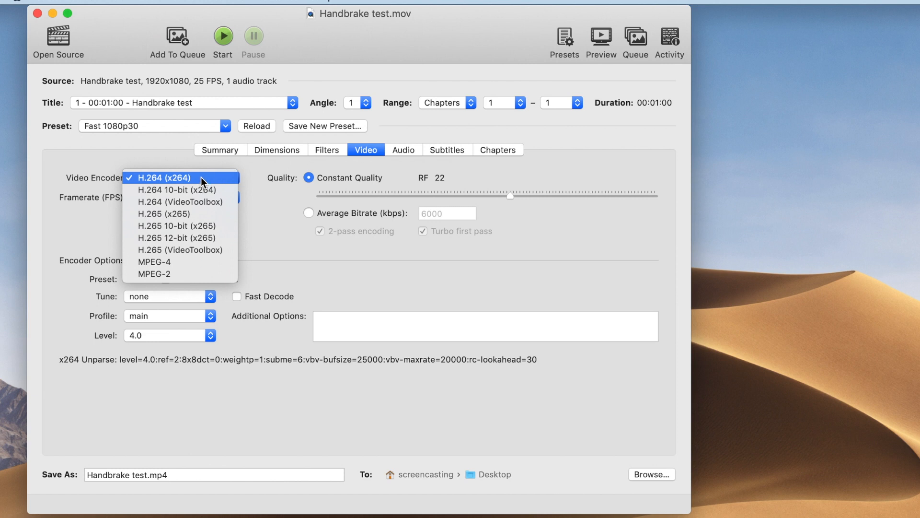
left_click(200, 177)
left_click(184, 200)
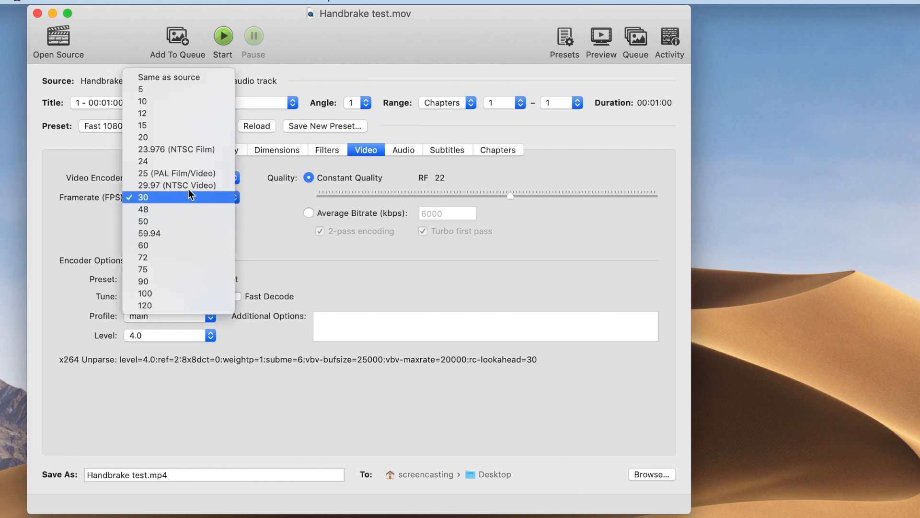
left_click(195, 174)
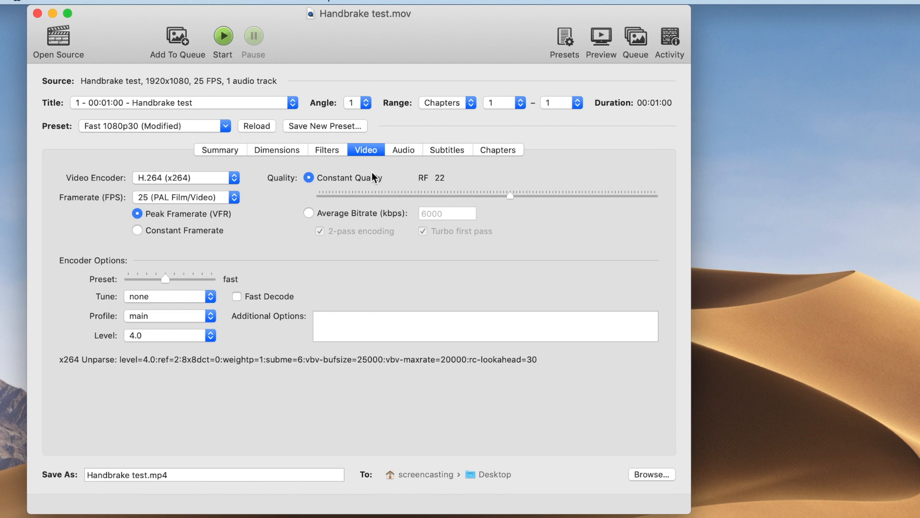
Switch the video quality to an average bitrate of 10000 kbps and disable 2-pass encoding.
left_click(354, 211)
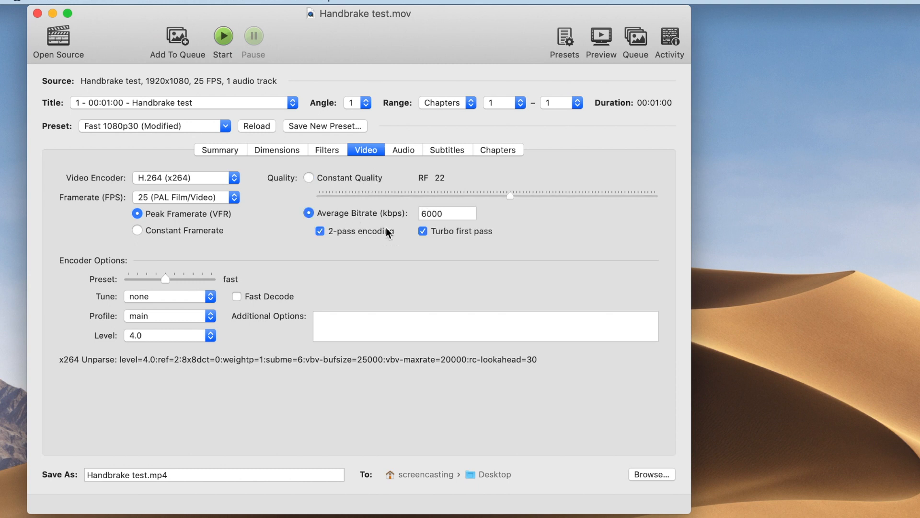
left_click(378, 213)
type("1")
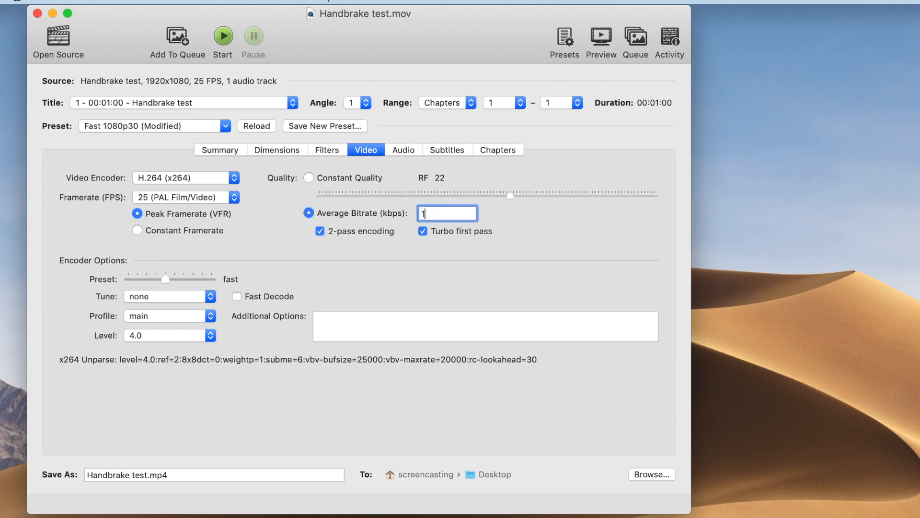
type("0000")
left_click(338, 233)
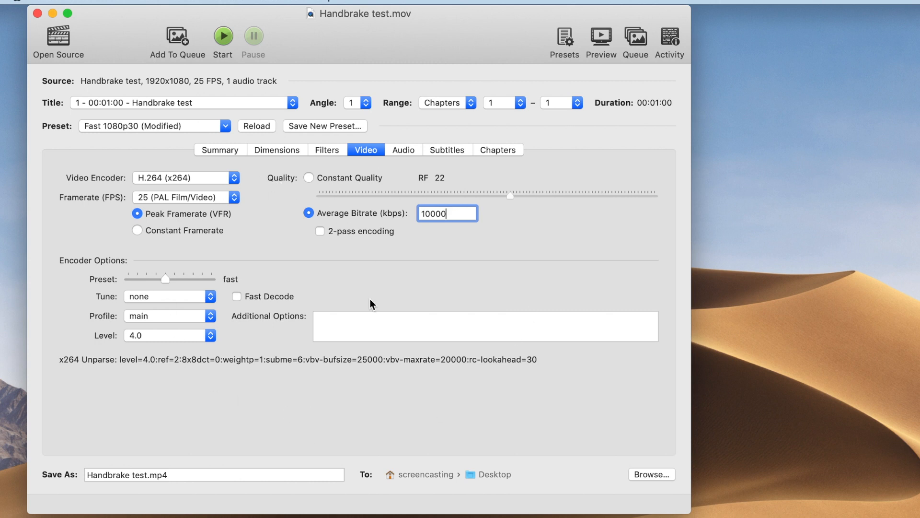
Turn off the Deinterlace filter.
left_click(327, 150)
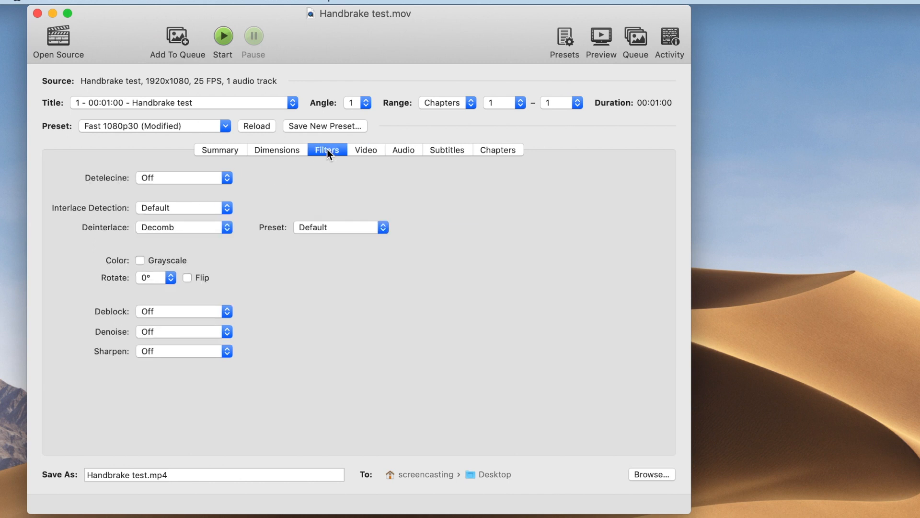
left_click(179, 226)
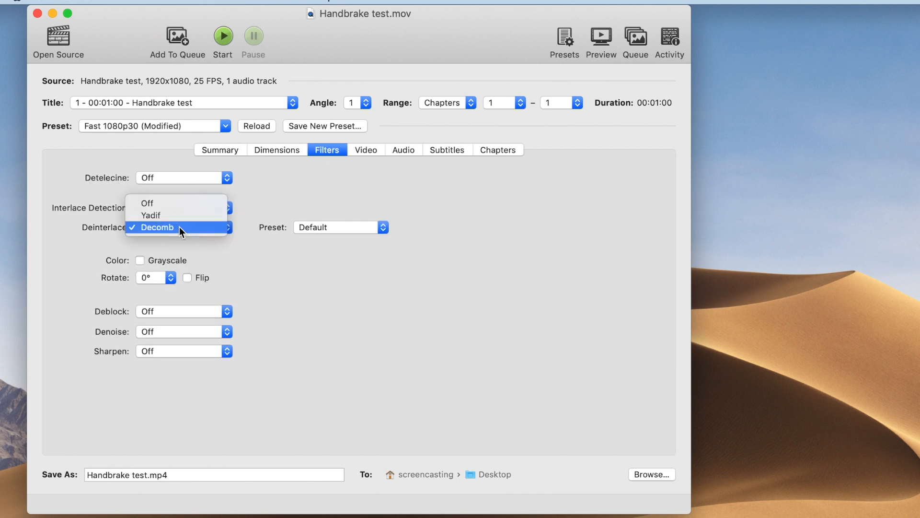
left_click(185, 202)
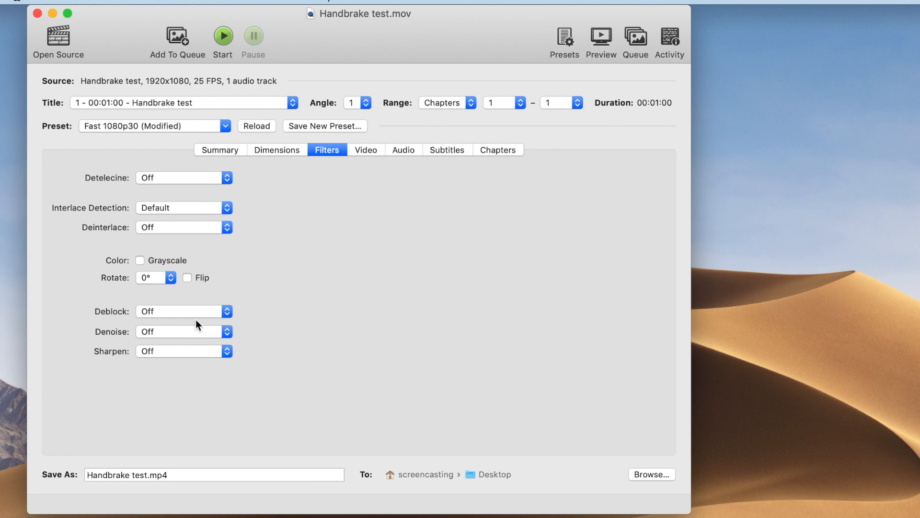
Try Custom cropping in the dimension settings and return the cropping to Automatic.
left_click(274, 151)
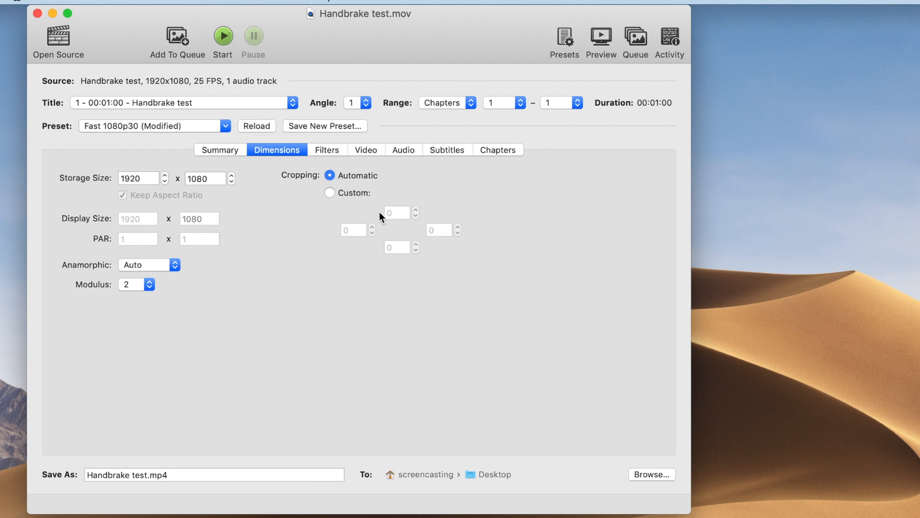
left_click(345, 194)
left_click(356, 177)
Review the output format choices in the summary and keep MP4 File.
left_click(214, 147)
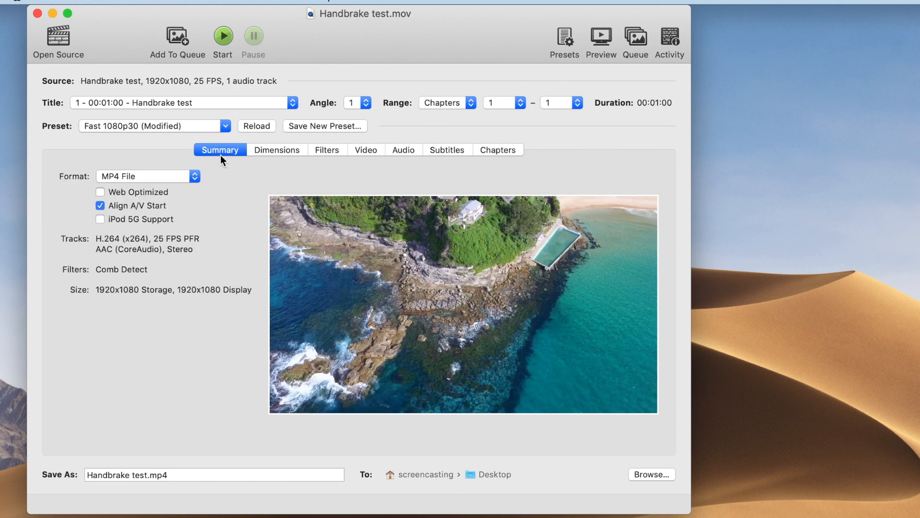
left_click(154, 178)
left_click(168, 176)
Choose Desktop as the destination folder for Handbrake test.mp4 and start the encode.
left_click(646, 475)
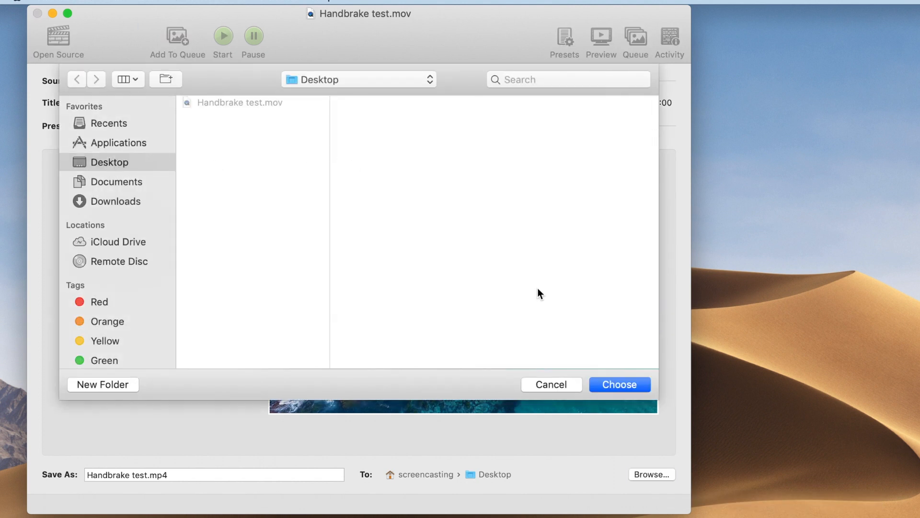
left_click(617, 385)
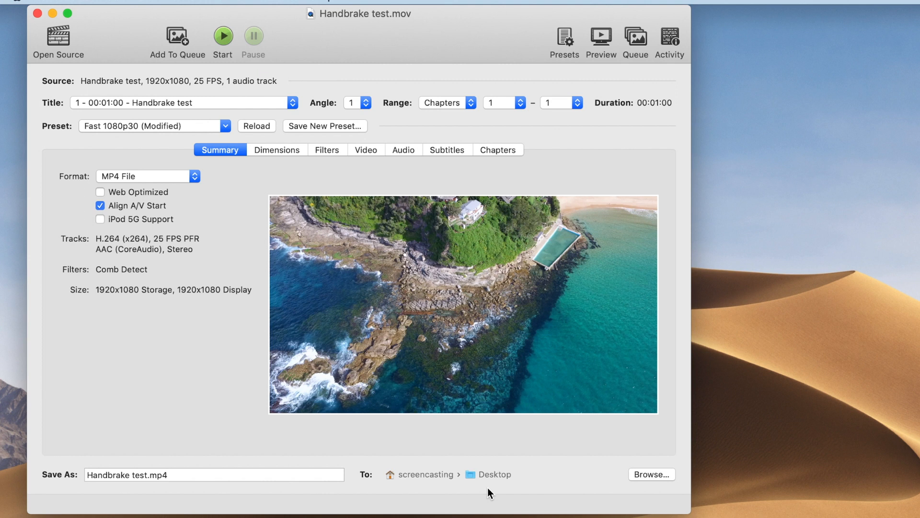
left_click(223, 37)
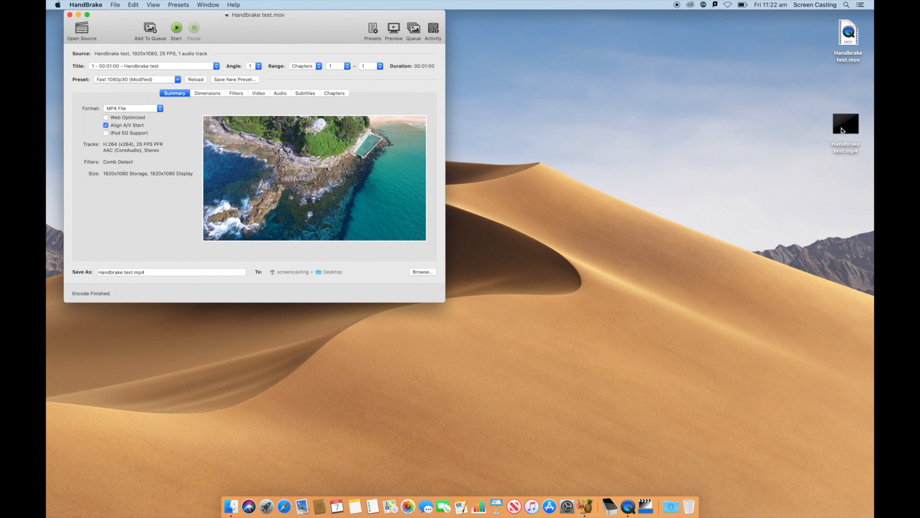
Check the file size of the encoded Handbrake test.mp4 in its Finder info window and close it.
right_click(840, 127)
left_click(766, 165)
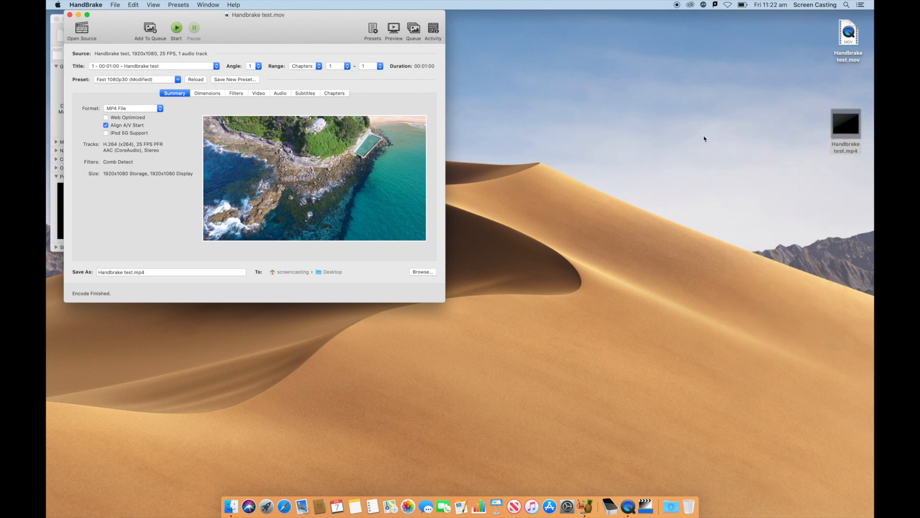
left_click(56, 39)
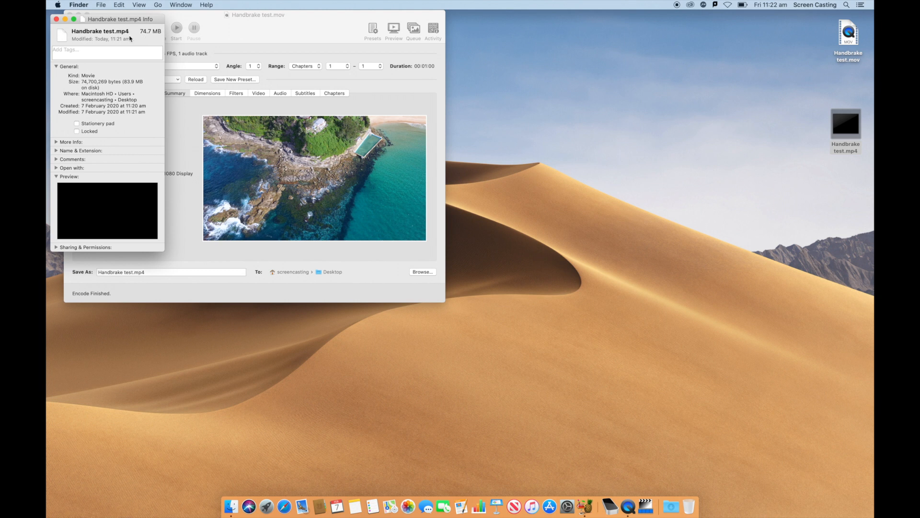
left_click(56, 19)
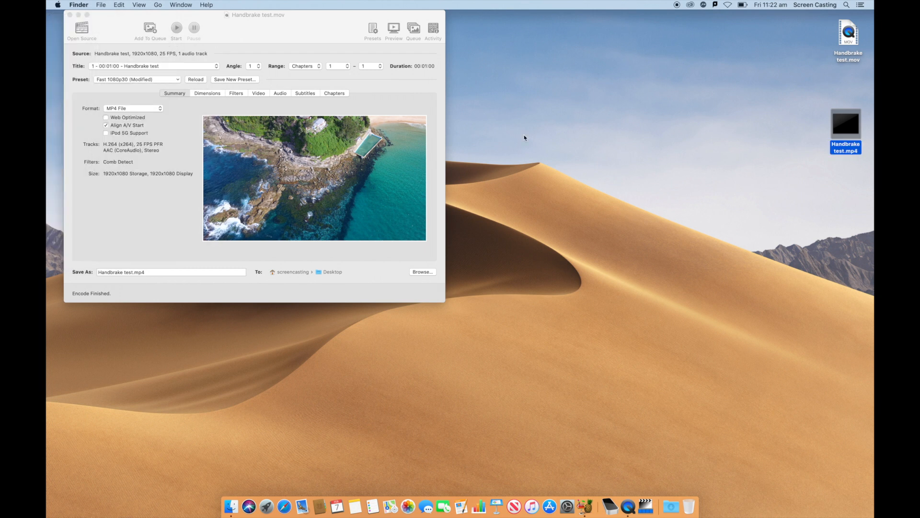
Open Handbrake test.mp4 in QuickTime Player, play it, skip to the middle and near the end, and close the video.
right_click(843, 133)
mouse_move(791, 141)
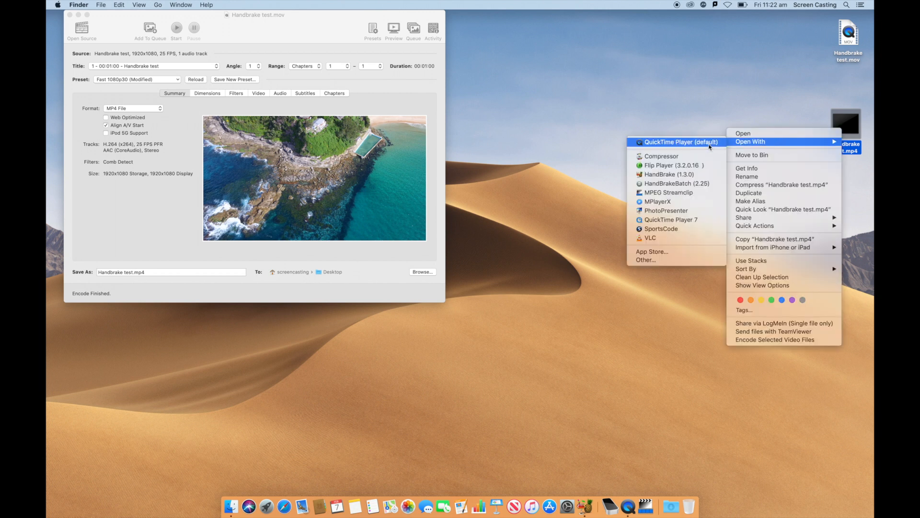
left_click(710, 142)
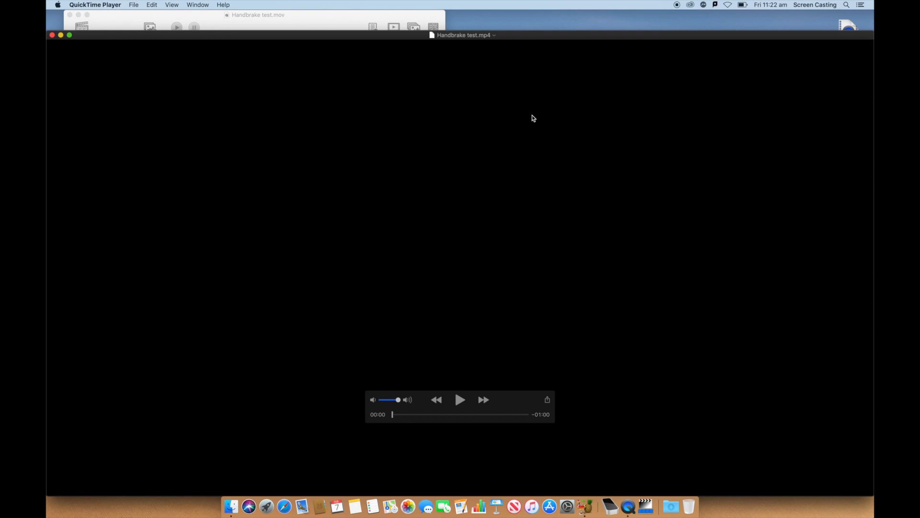
key("space")
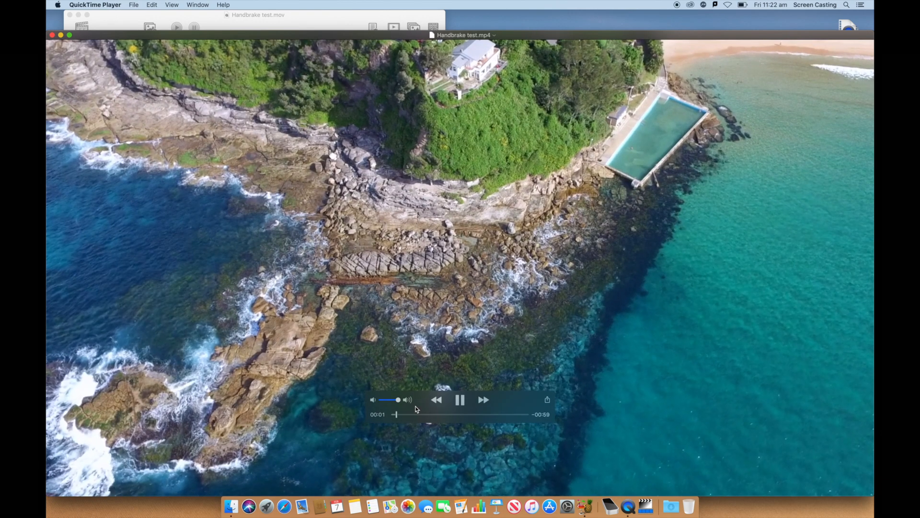
left_click(454, 414)
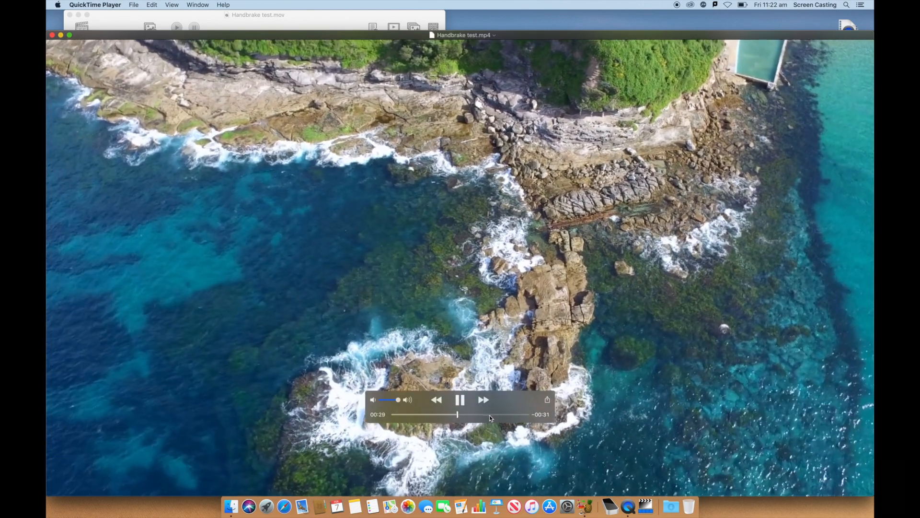
left_click(490, 415)
key("space")
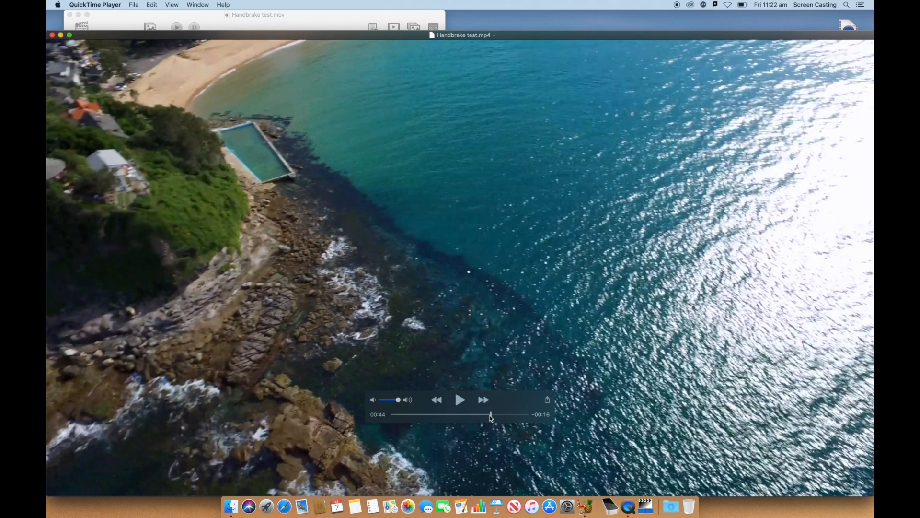
left_click(53, 35)
Switch back to HandBrake and quit it.
left_click(256, 16)
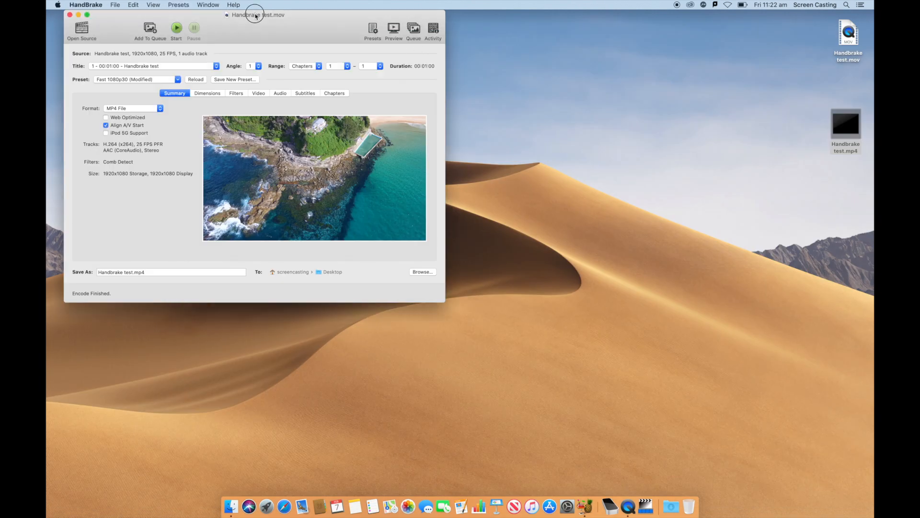
left_click(98, 5)
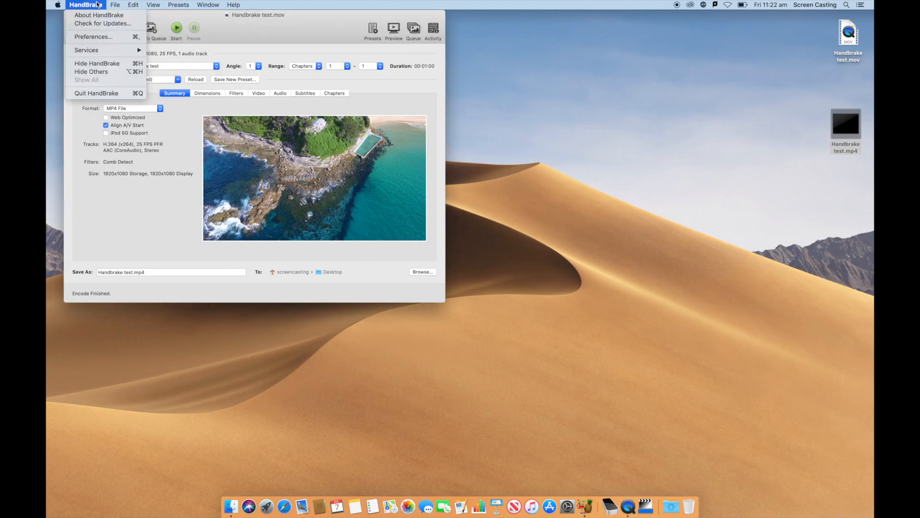
left_click(94, 94)
Move the Handbrake test.mp4 file to the upper middle of the desktop and deselect it.
left_click_drag(839, 124, 426, 97)
left_click(480, 125)
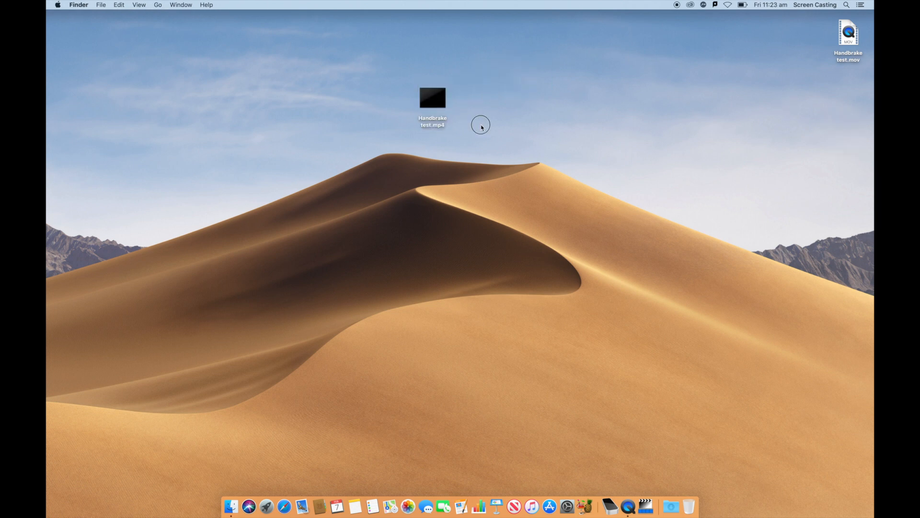